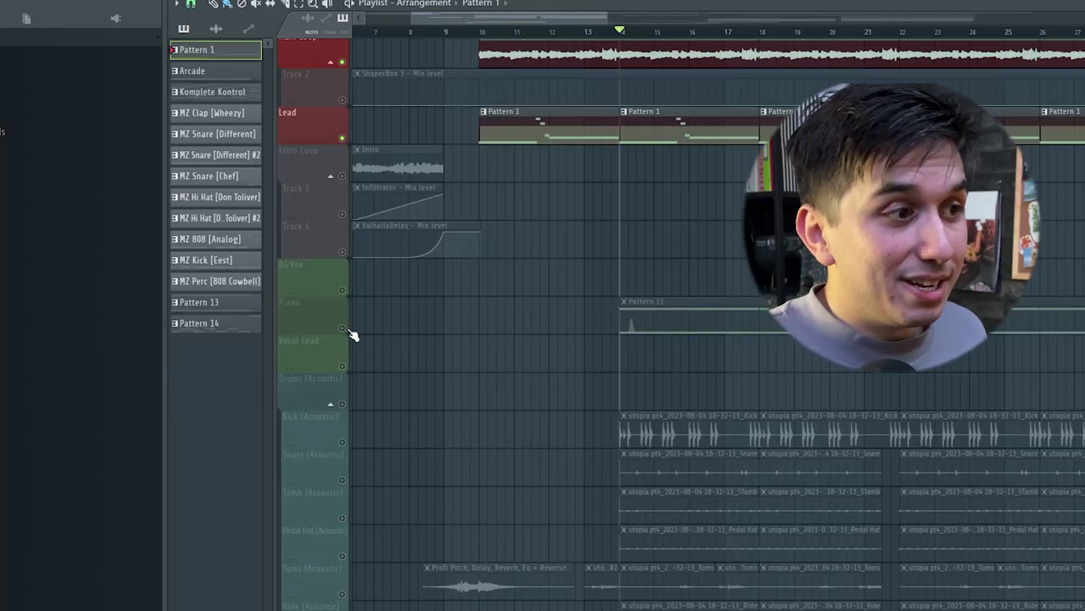
{"action": "double_click", "coordinate": [722, 328]}
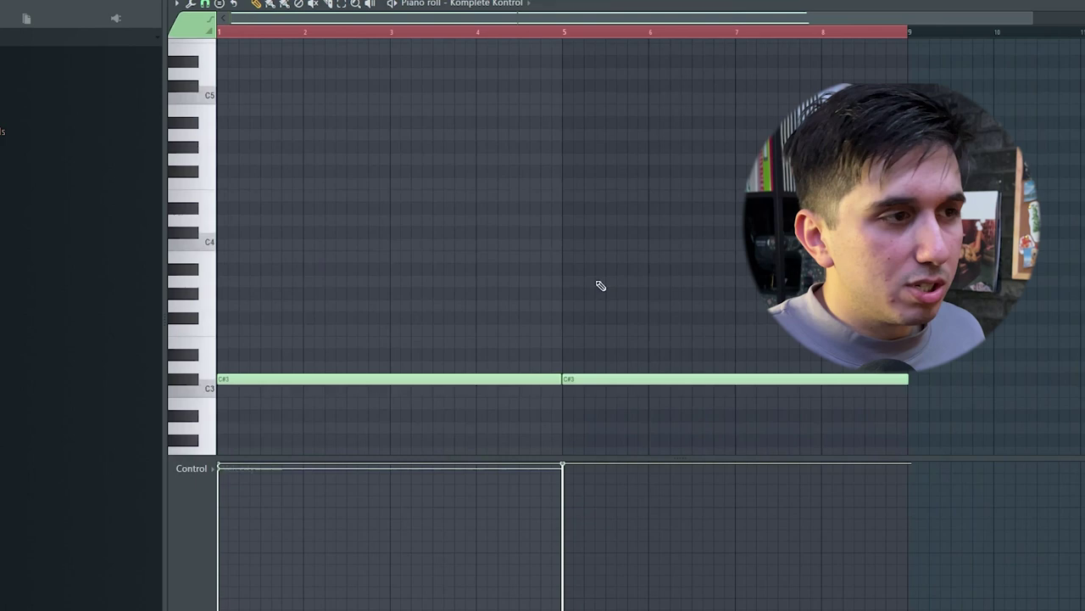
{"action": "scroll", "coordinate": [601, 286], "scroll_direction": "down", "scroll_amount": 3}
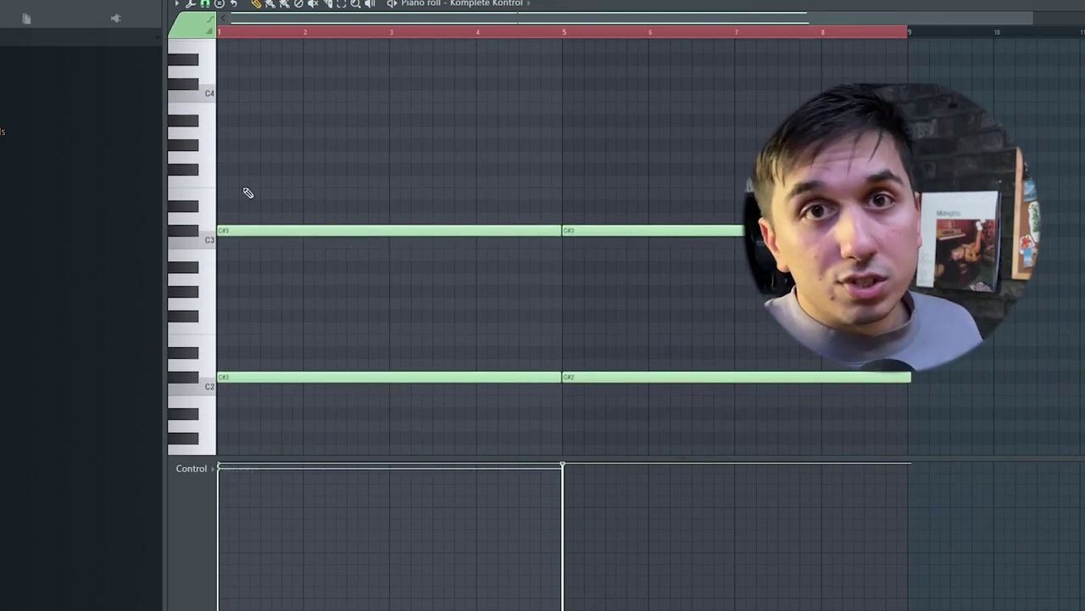
{"action": "key", "text": "space"}
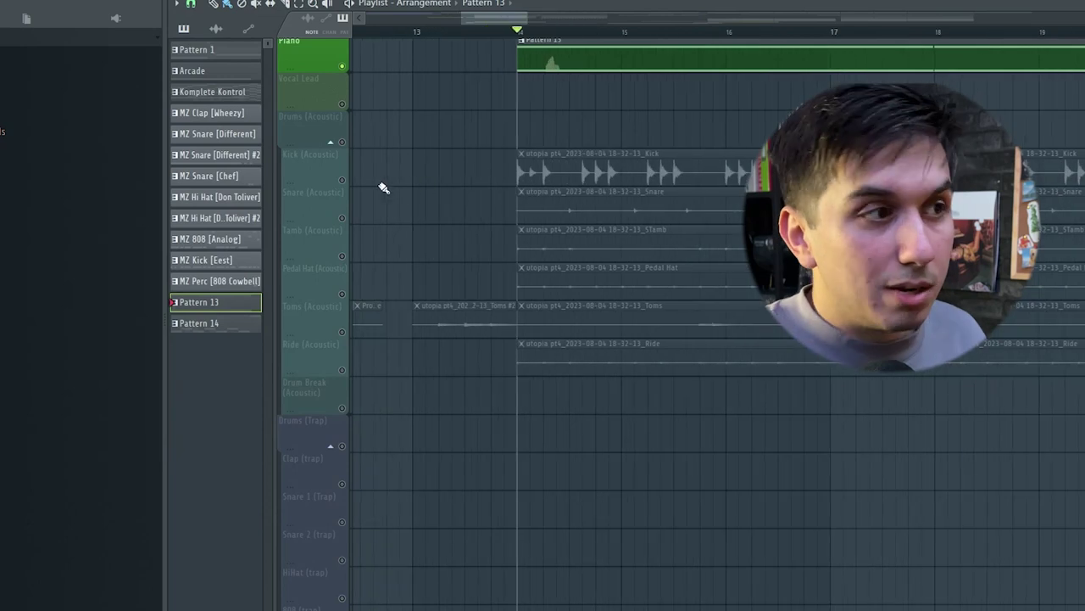
- Unmute the acoustic Kick, Snare, Tamb, Pedal Hat and Toms tracks while playing the arrangement
{"action": "left_click", "coordinate": [346, 182]}
{"action": "left_click", "coordinate": [349, 218], "text": "ctrl"}
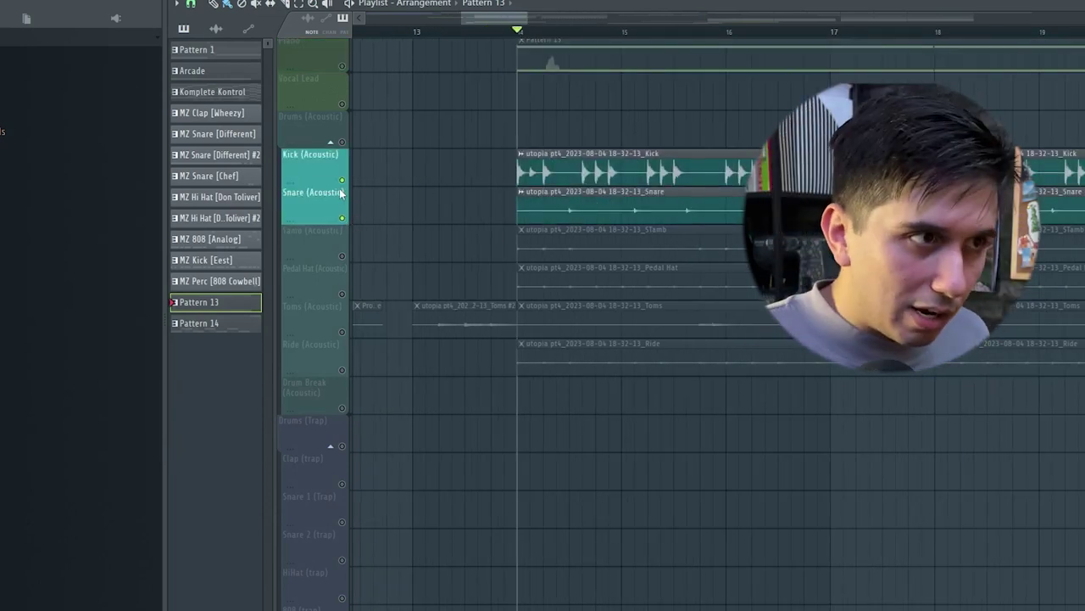
{"action": "key", "text": "space"}
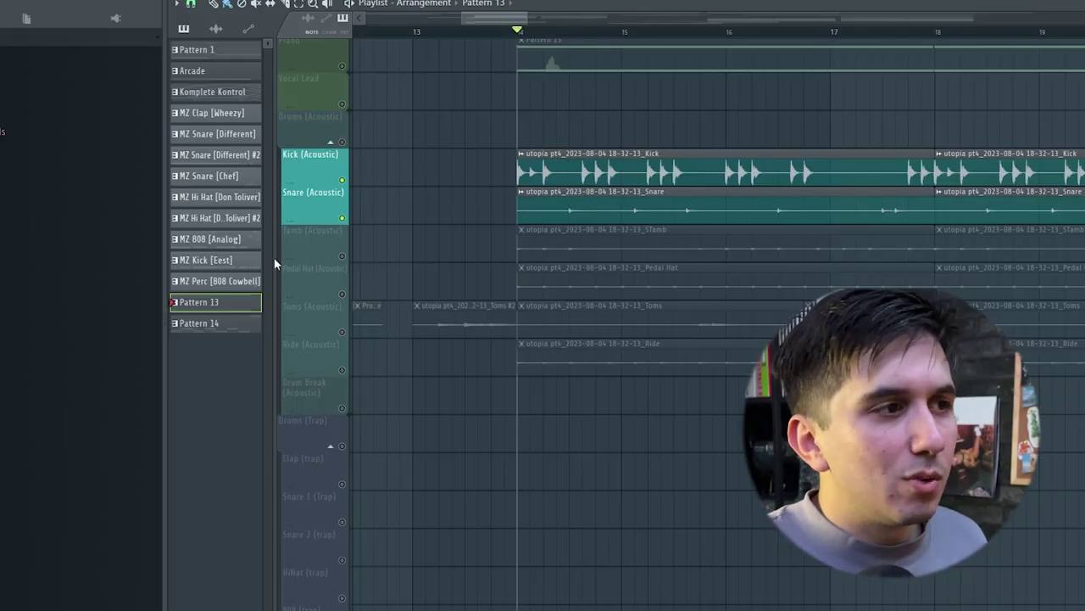
{"action": "left_click", "coordinate": [342, 256]}
{"action": "left_click", "coordinate": [343, 294]}
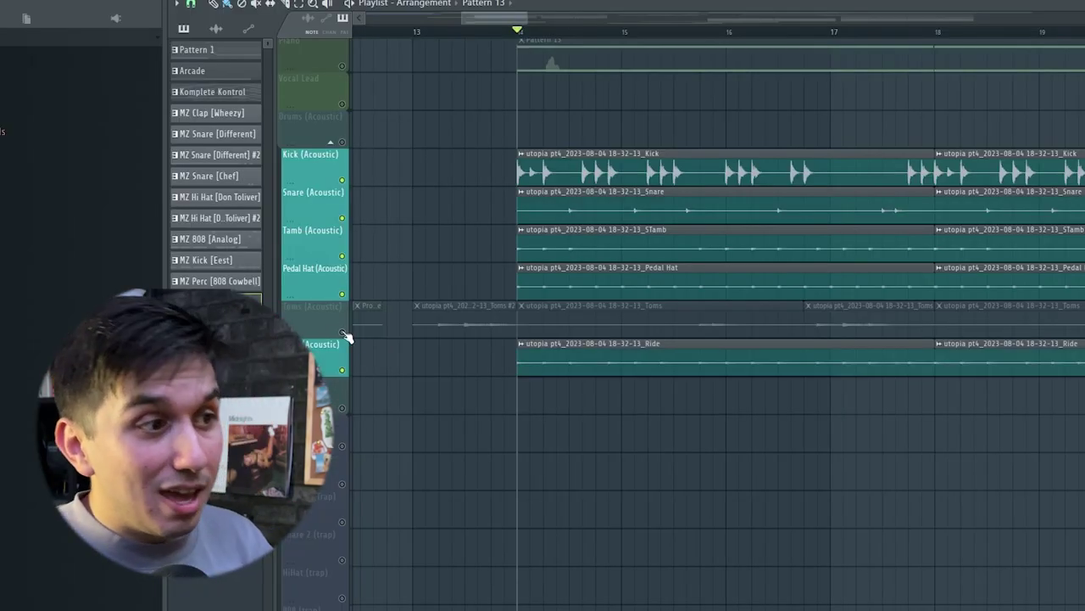
{"action": "left_click", "coordinate": [342, 332]}
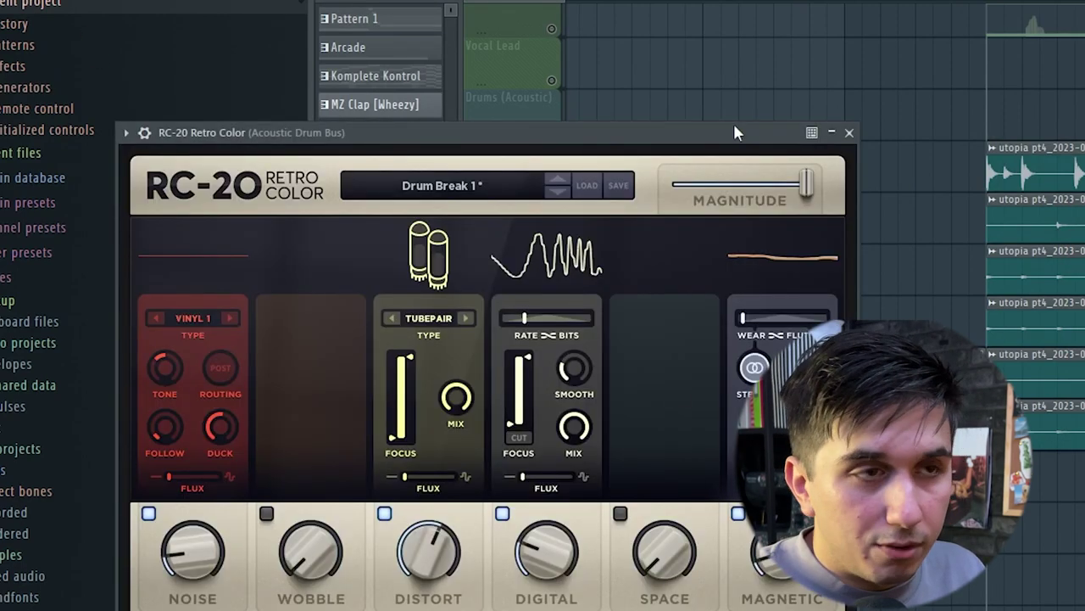
{"action": "left_click", "coordinate": [850, 134]}
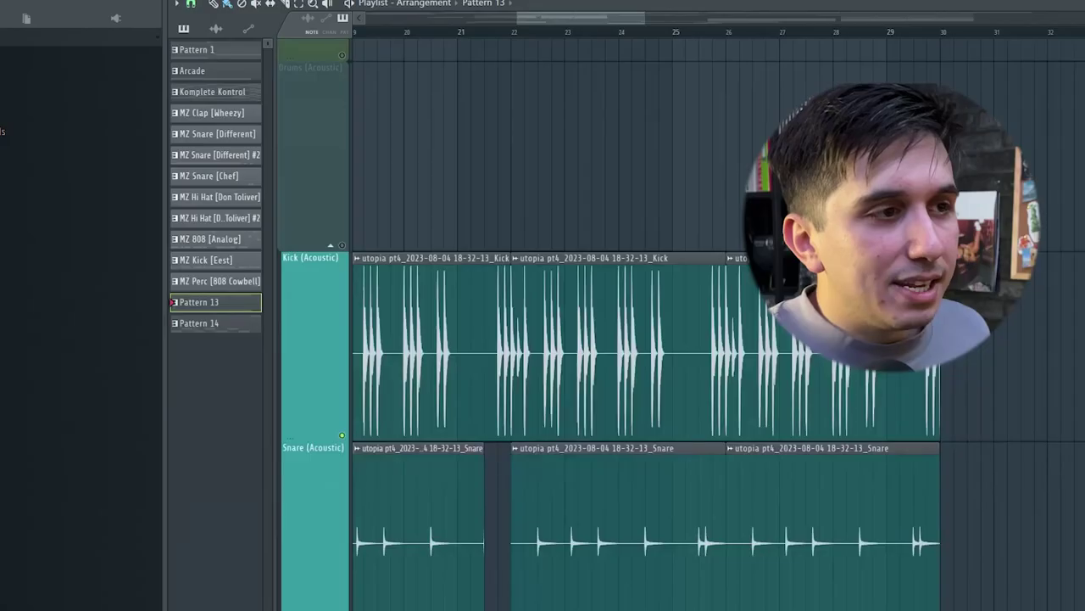
- Play the acoustic drums with the drum break, then open the Drum Loop pt2 clip's settings
{"action": "scroll", "coordinate": [569, 177], "scroll_direction": "down", "scroll_amount": 6}
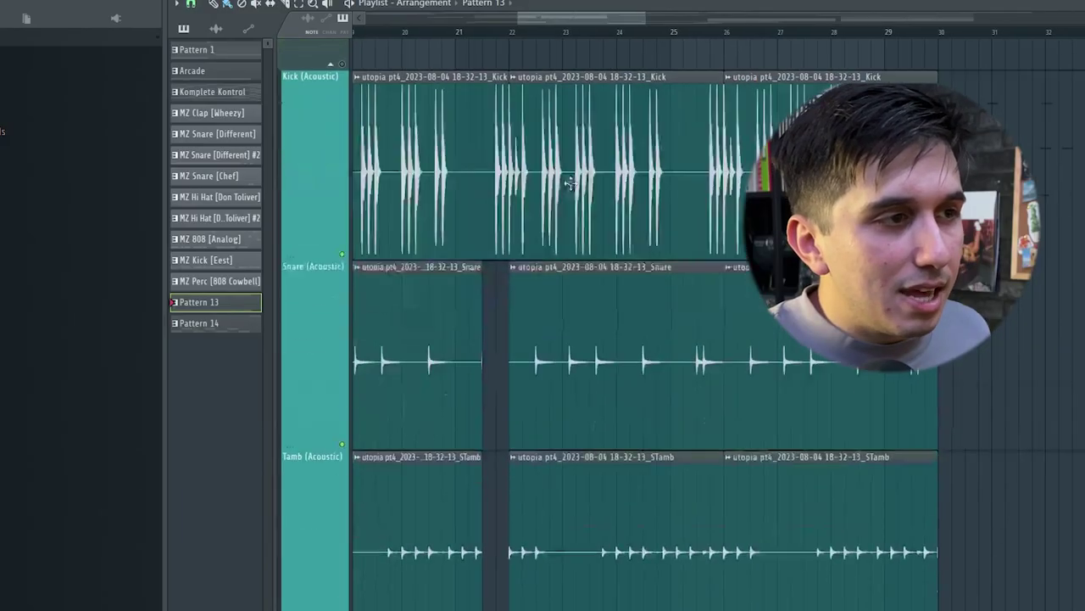
{"action": "scroll", "coordinate": [418, 605], "scroll_direction": "down", "scroll_amount": 1}
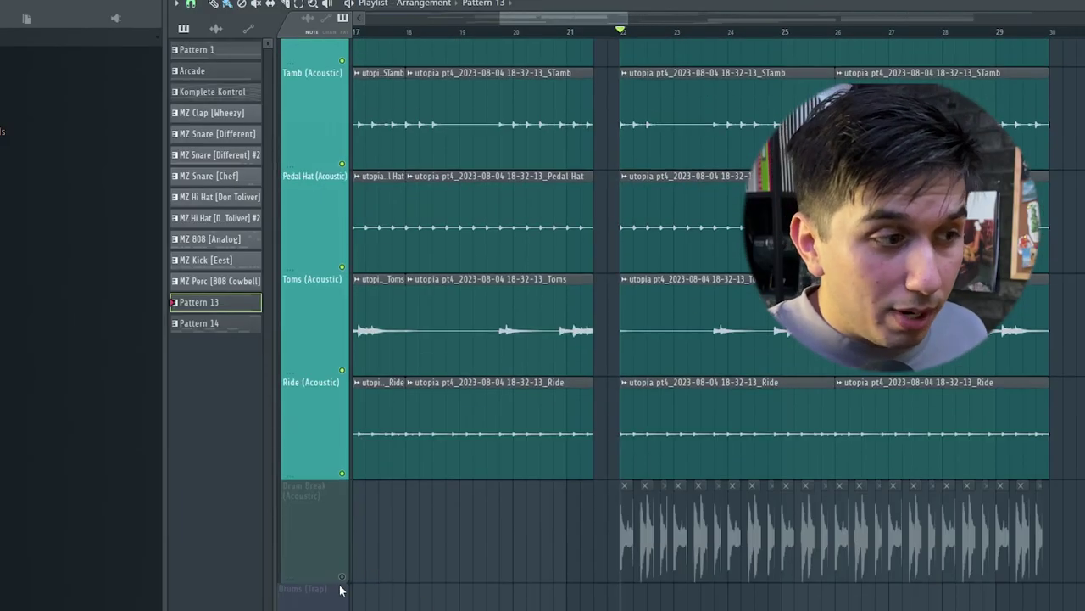
{"action": "key", "text": "space"}
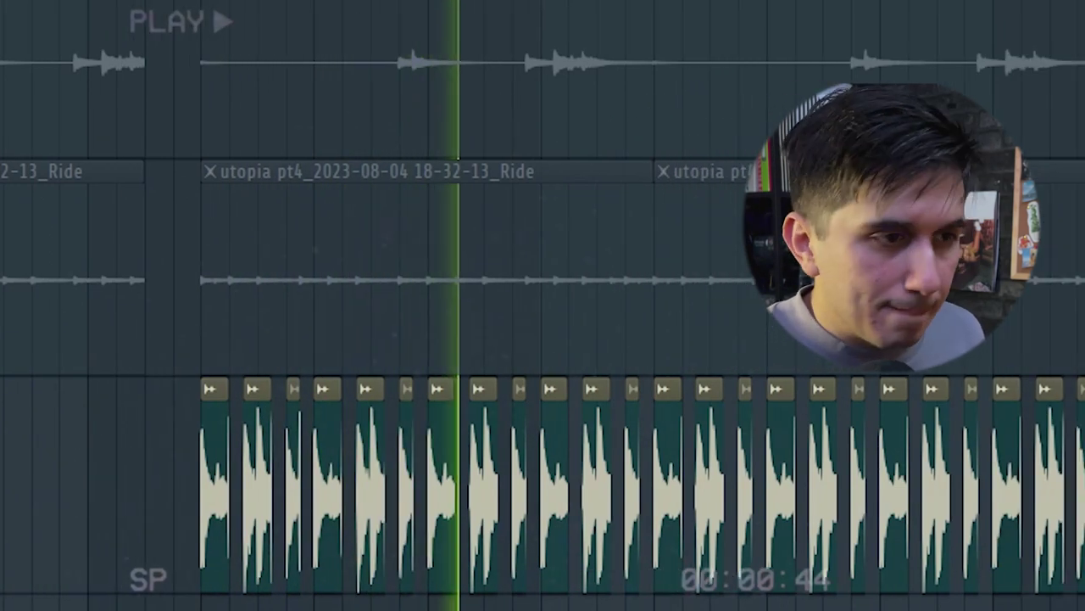
{"action": "key", "text": "space"}
{"action": "double_click", "coordinate": [622, 220]}
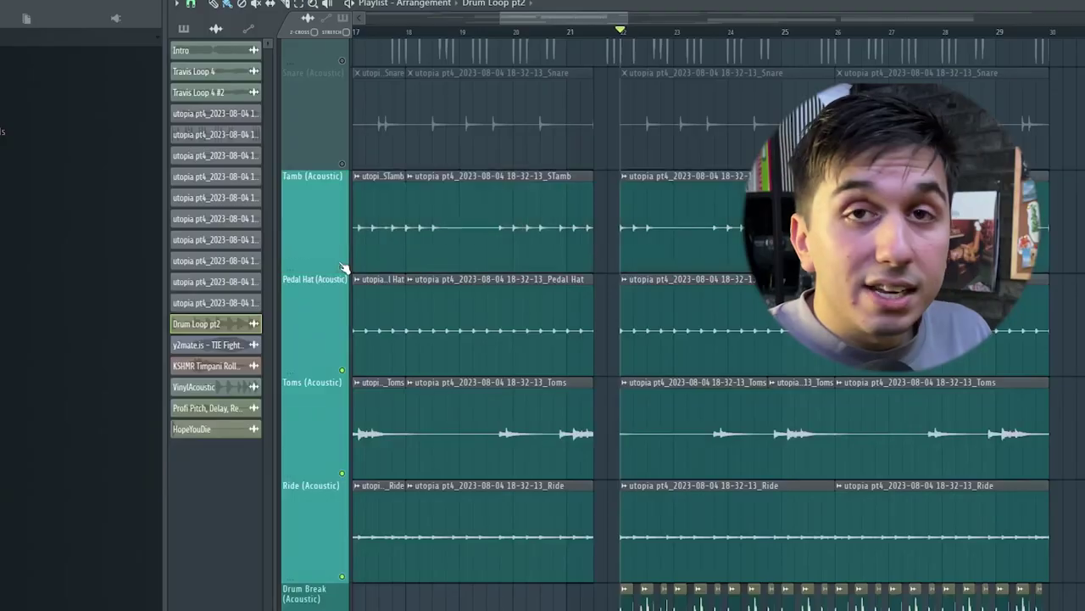
- Unmute Kick (Acoustic), solo it briefly, then unsolo and play the full arrangement
{"action": "scroll", "coordinate": [342, 270], "scroll_direction": "up", "scroll_amount": 5}
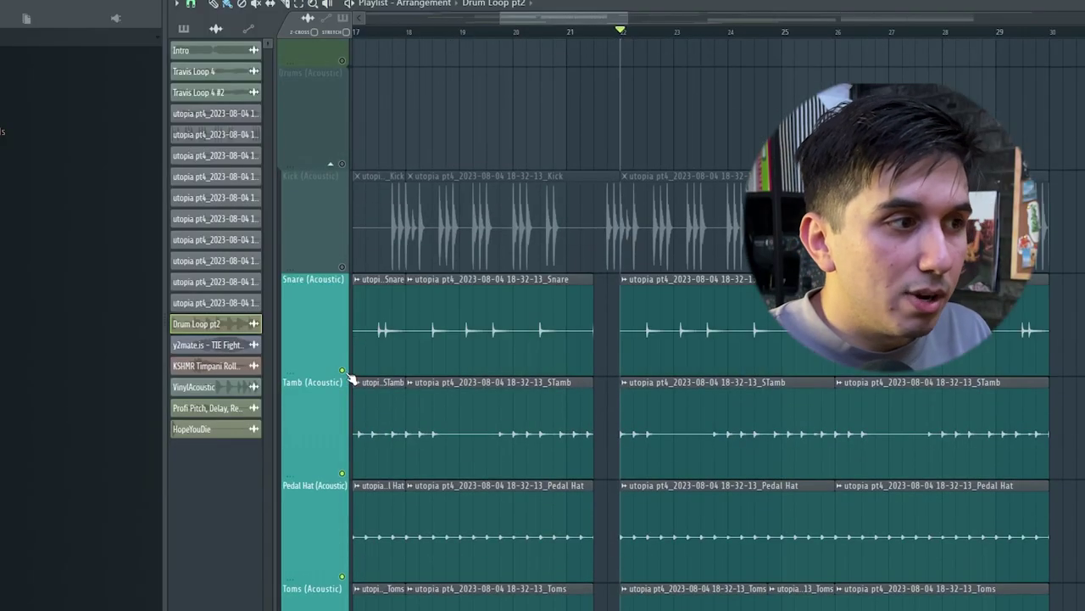
{"action": "left_click", "coordinate": [343, 268]}
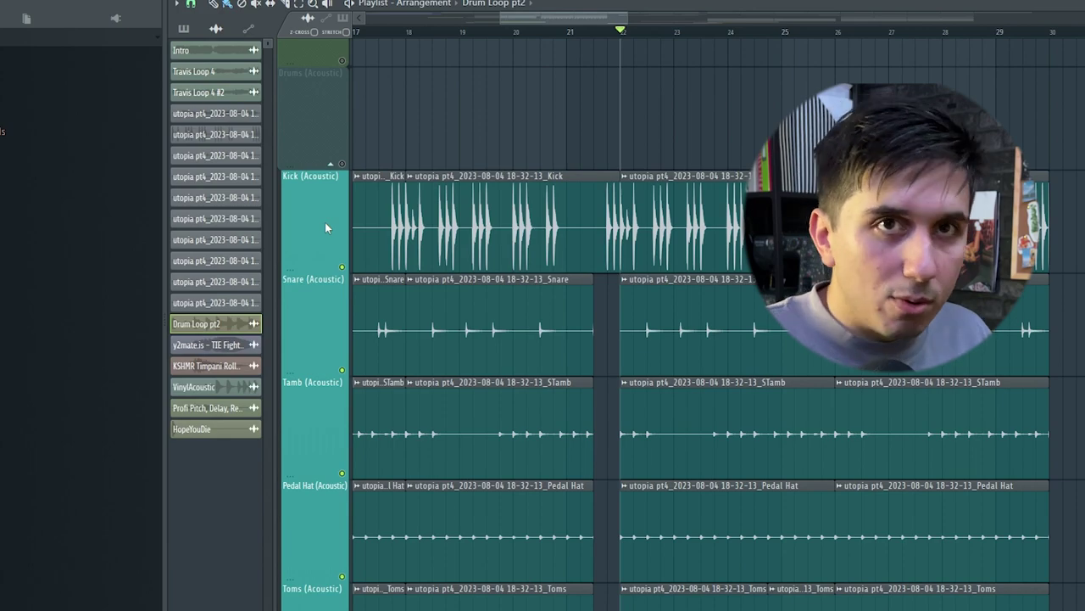
{"action": "scroll", "coordinate": [376, 332], "scroll_direction": "up", "scroll_amount": 2}
{"action": "scroll", "coordinate": [407, 334], "scroll_direction": "down", "scroll_amount": 2}
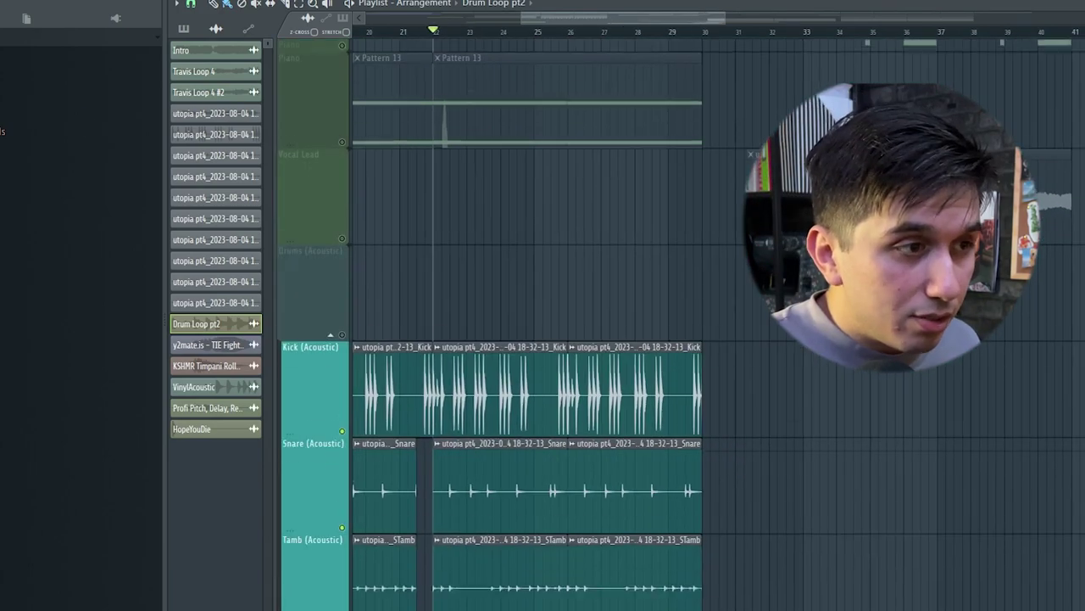
{"action": "scroll", "coordinate": [445, 337], "scroll_direction": "down", "scroll_amount": 3}
{"action": "right_click", "coordinate": [342, 325]}
{"action": "right_click", "coordinate": [343, 326]}
{"action": "key", "text": "space"}
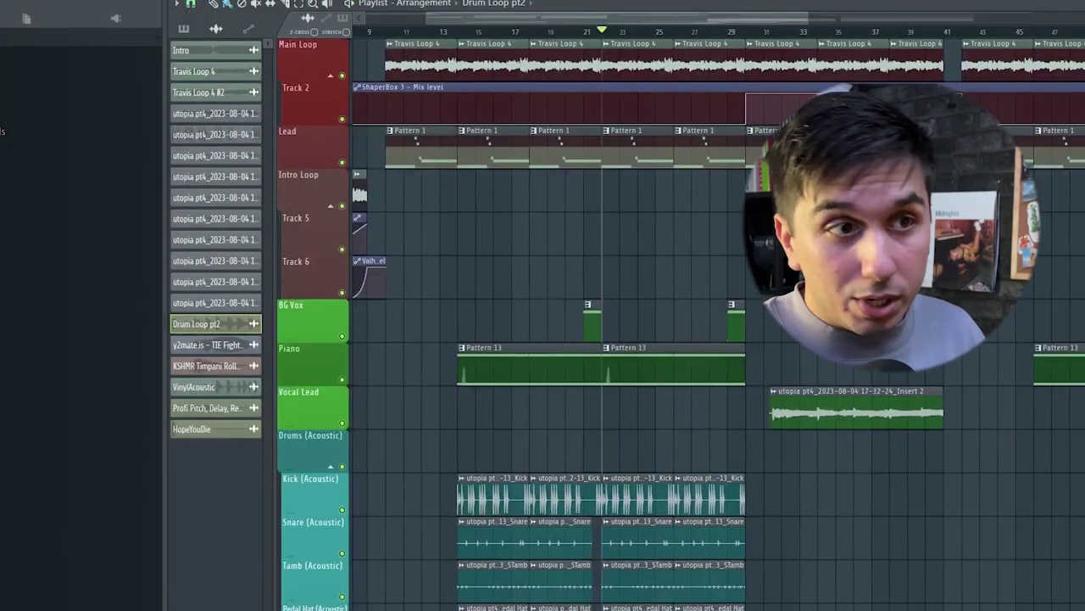
{"action": "scroll", "coordinate": [521, 38], "scroll_direction": "up", "scroll_amount": 3}
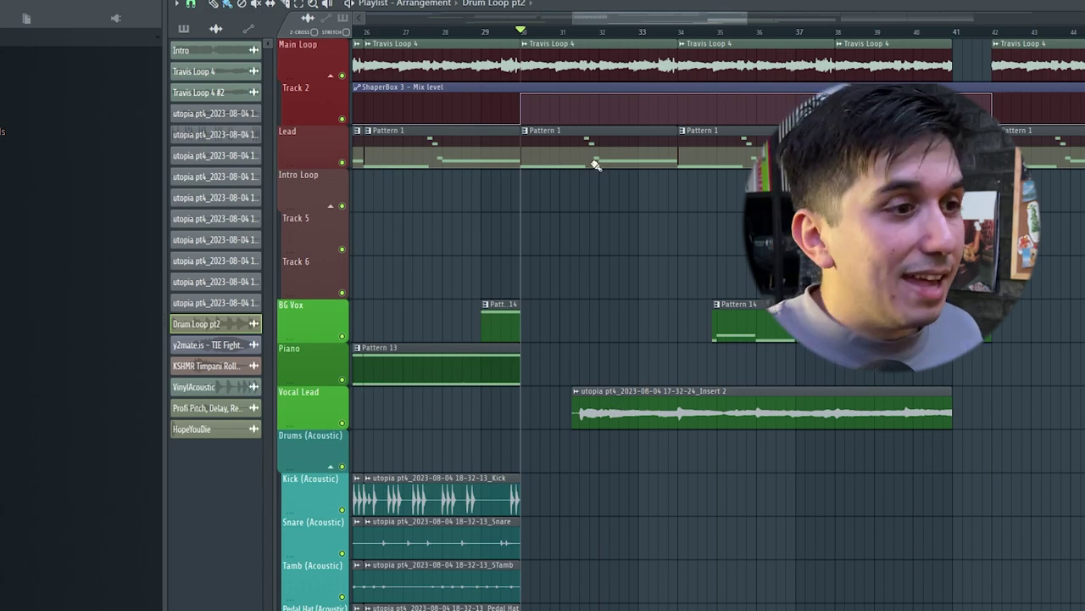
{"action": "scroll", "coordinate": [596, 165], "scroll_direction": "up", "scroll_amount": 3}
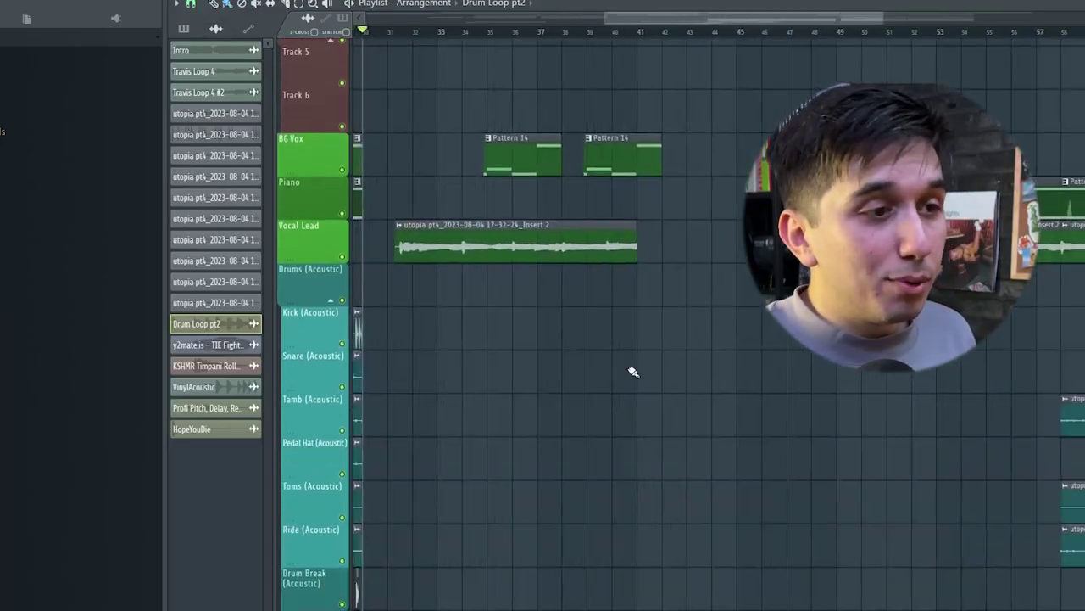
- Inspect the Komplete Kontrol clip's notes in the piano roll, then open the BBC Symphony Orchestra channel
{"action": "scroll", "coordinate": [634, 371], "scroll_direction": "down", "scroll_amount": 6}
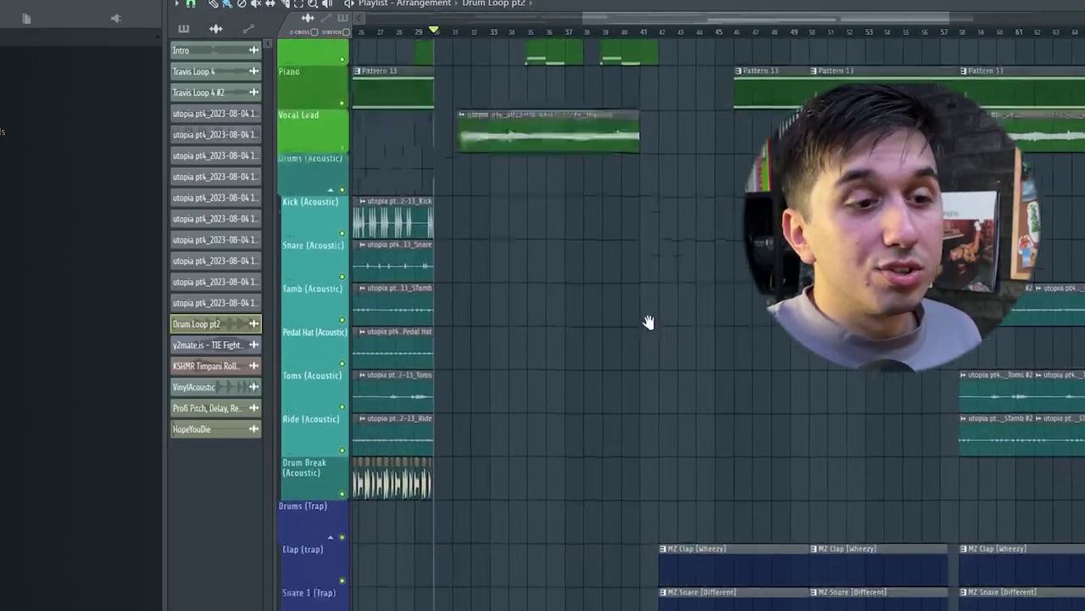
{"action": "scroll", "coordinate": [666, 174], "scroll_direction": "down", "scroll_amount": 5}
{"action": "double_click", "coordinate": [792, 496]}
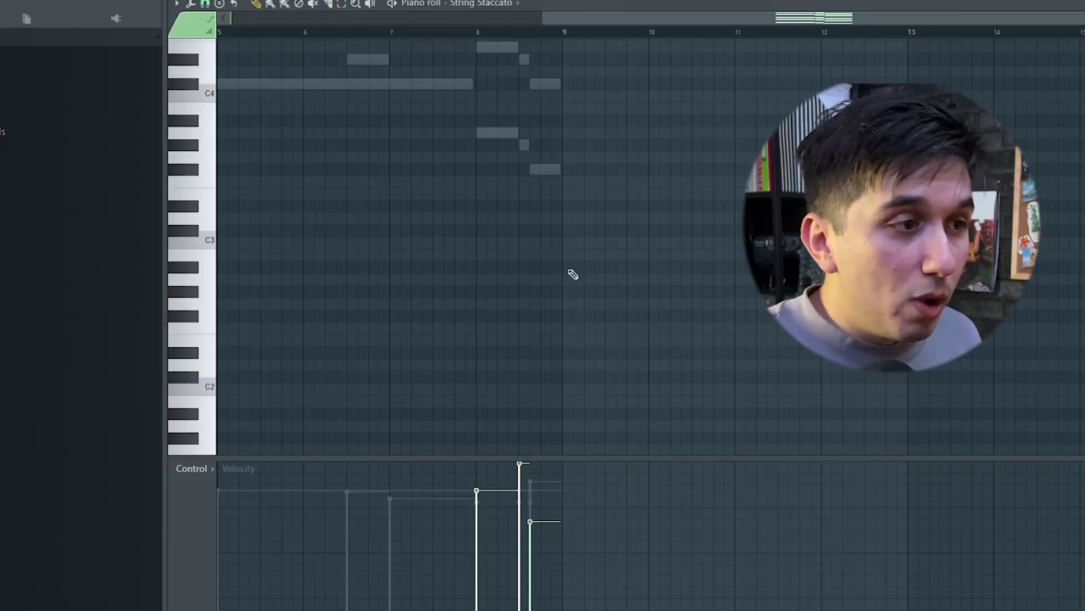
{"action": "scroll", "coordinate": [657, 271], "scroll_direction": "up", "scroll_amount": 5}
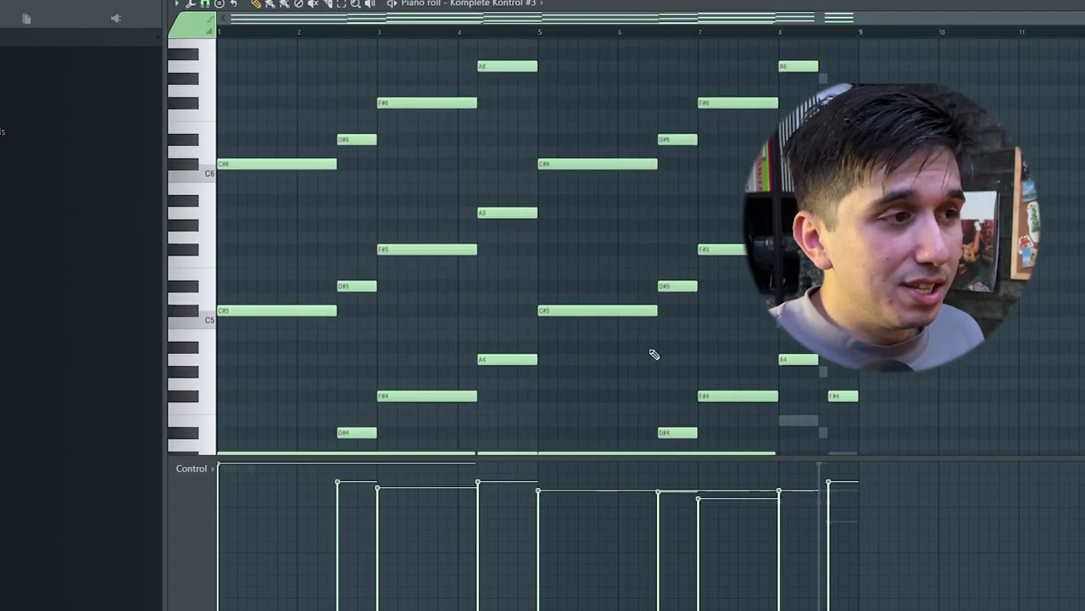
{"action": "scroll", "coordinate": [454, 287], "scroll_direction": "up", "scroll_amount": 5}
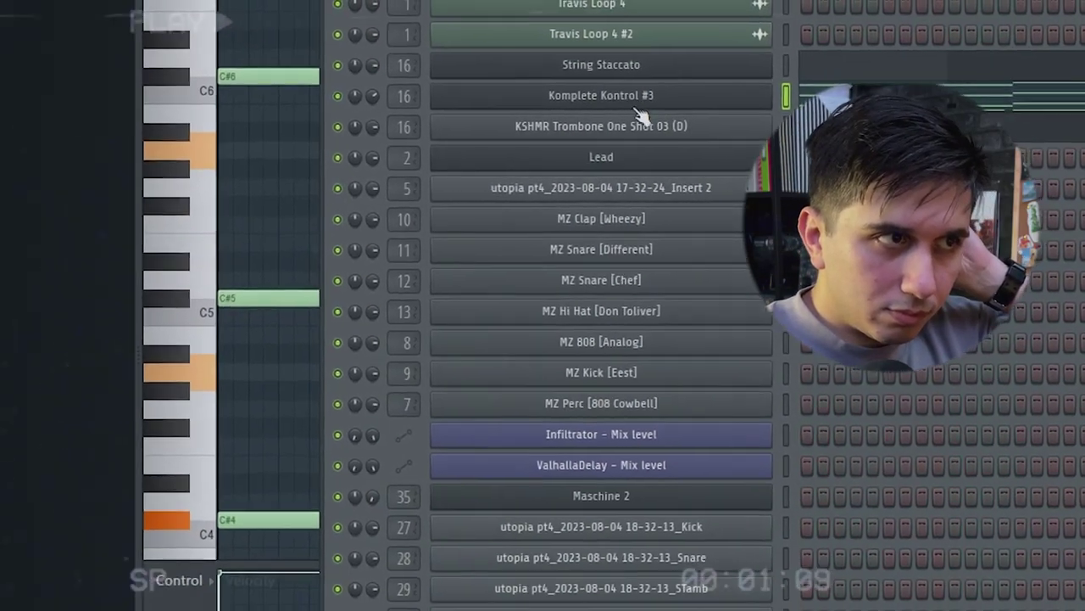
{"action": "scroll", "coordinate": [653, 339], "scroll_direction": "down", "scroll_amount": 5}
{"action": "left_click", "coordinate": [757, 467]}
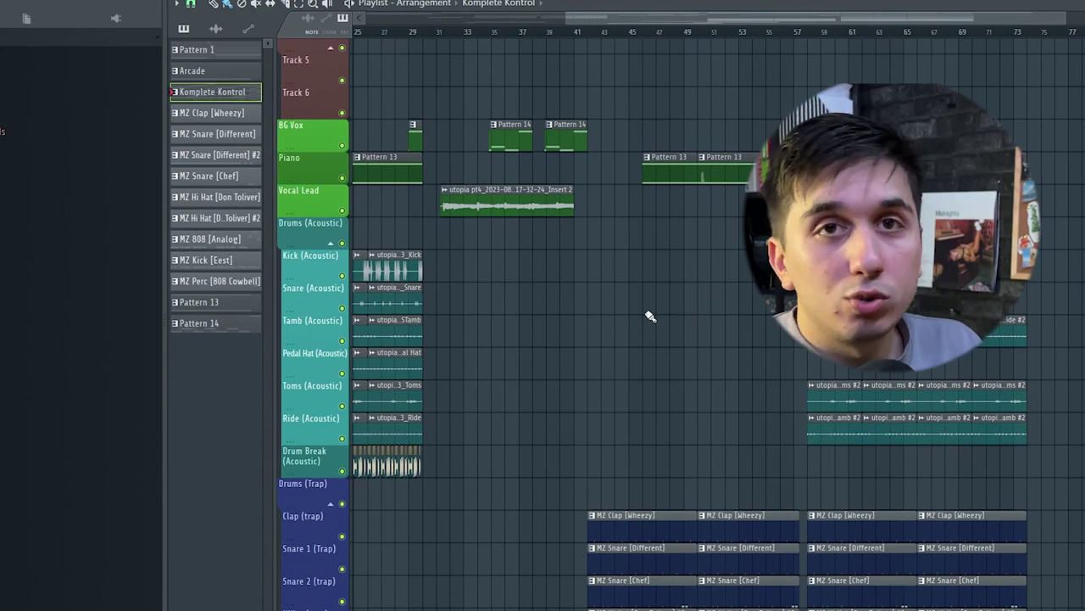
- Solo Clap (trap), then unmute the trap Snare 1 and Snare 2 tracks
{"action": "scroll", "coordinate": [649, 316], "scroll_direction": "down", "scroll_amount": 5}
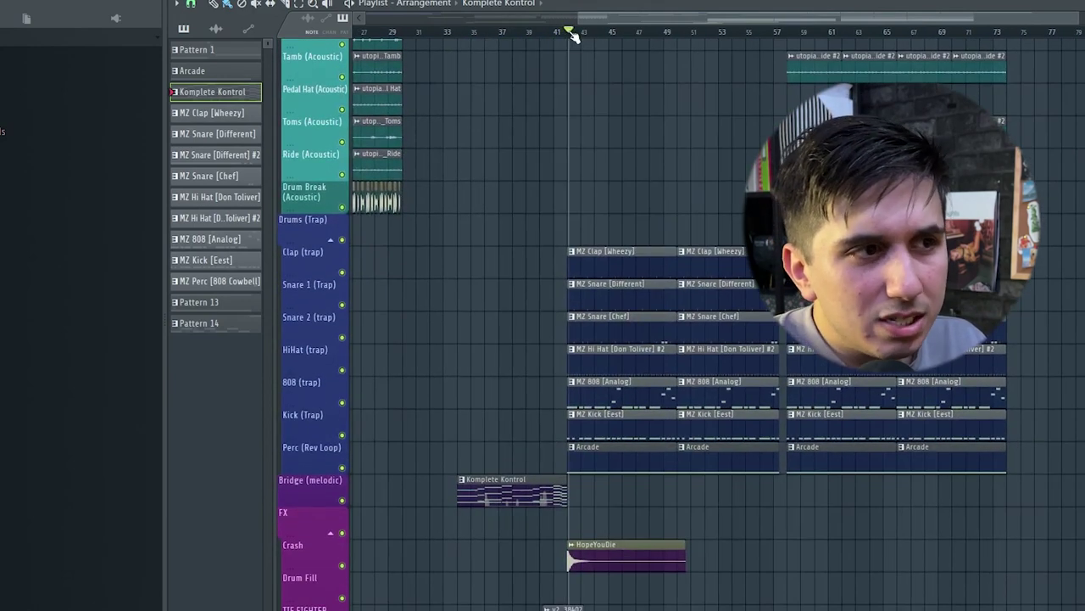
{"action": "right_click", "coordinate": [346, 273]}
{"action": "scroll", "coordinate": [345, 339], "scroll_direction": "up", "scroll_amount": 4}
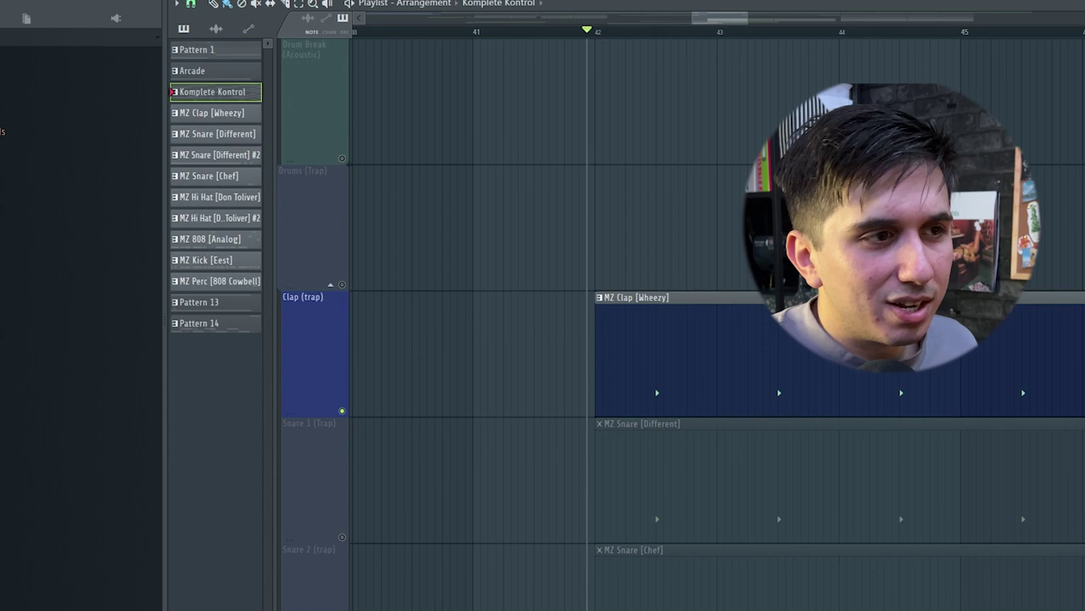
{"action": "left_click", "coordinate": [348, 379]}
{"action": "left_click", "coordinate": [345, 502]}
{"action": "key", "text": "space"}
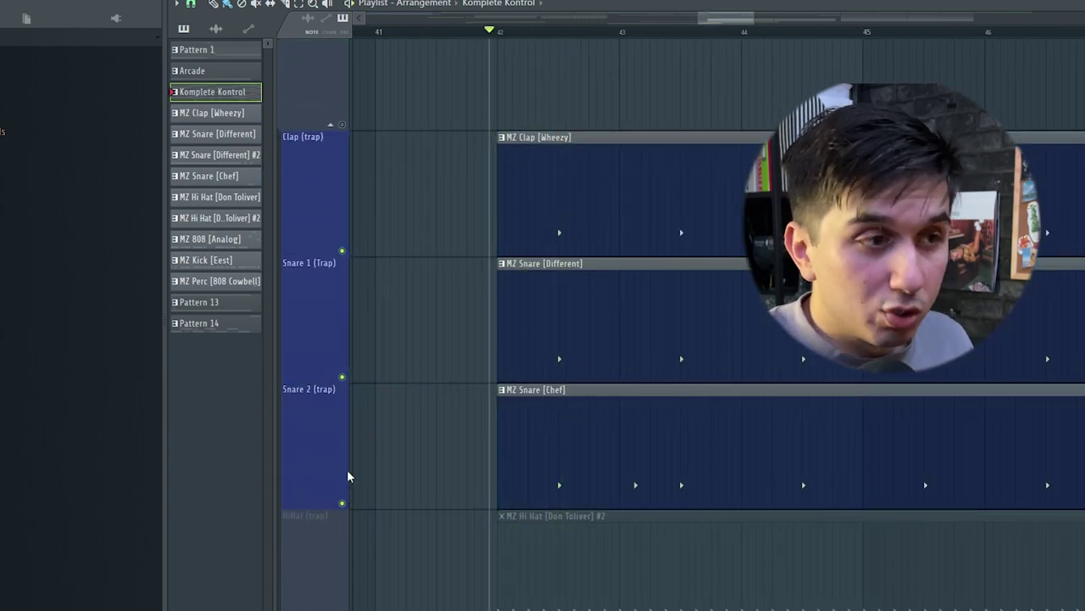
- Unmute HiHat (trap) and play the trap drum section
{"action": "scroll", "coordinate": [373, 475], "scroll_direction": "down", "scroll_amount": 2}
{"action": "left_click", "coordinate": [346, 379]}
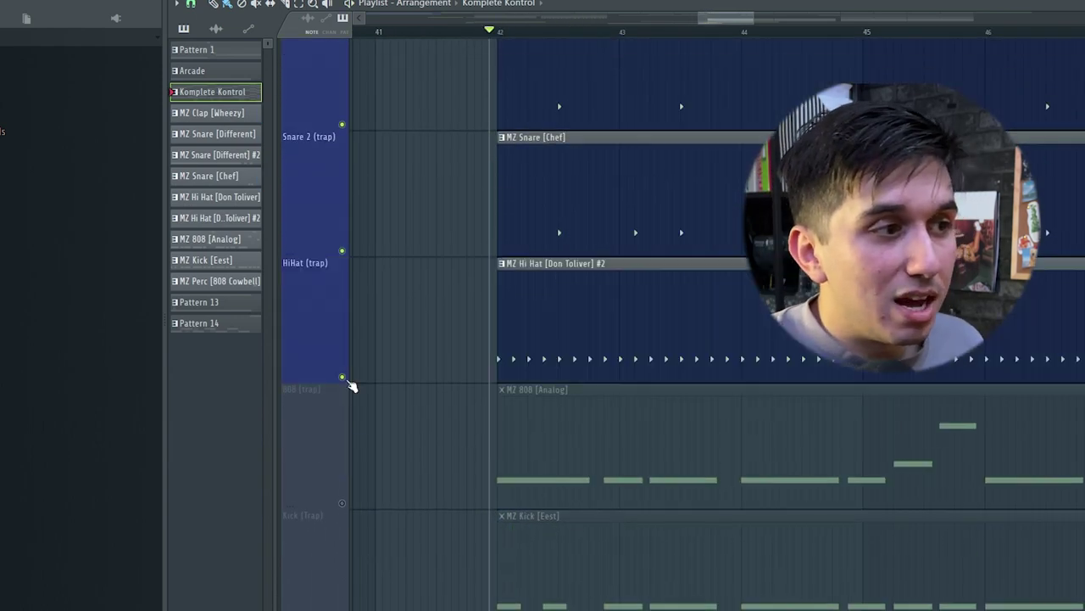
{"action": "key", "text": "space"}
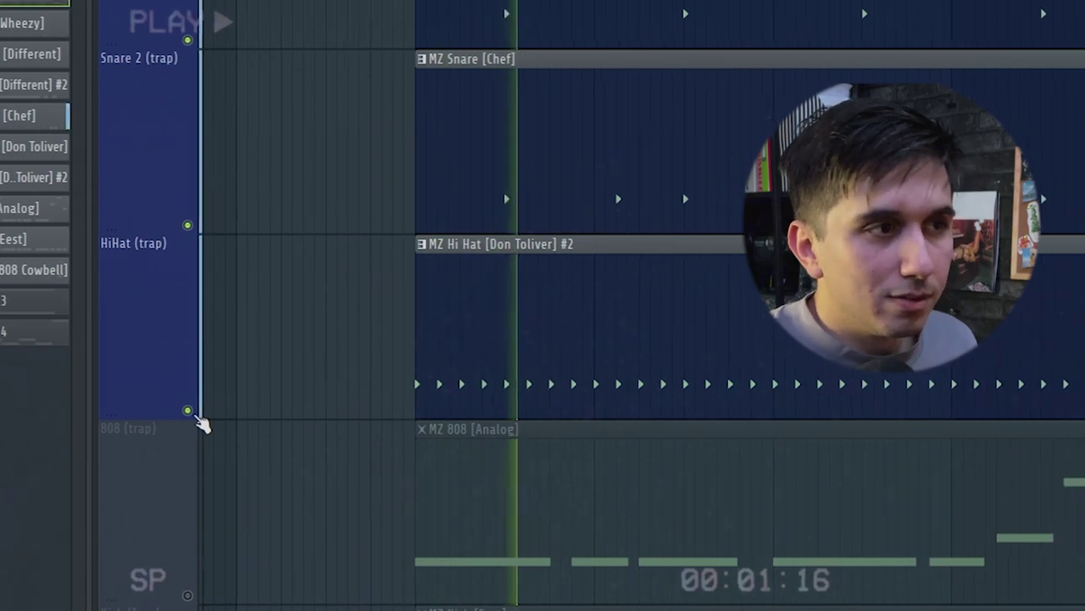
{"action": "scroll", "coordinate": [396, 417], "scroll_direction": "down", "scroll_amount": 4}
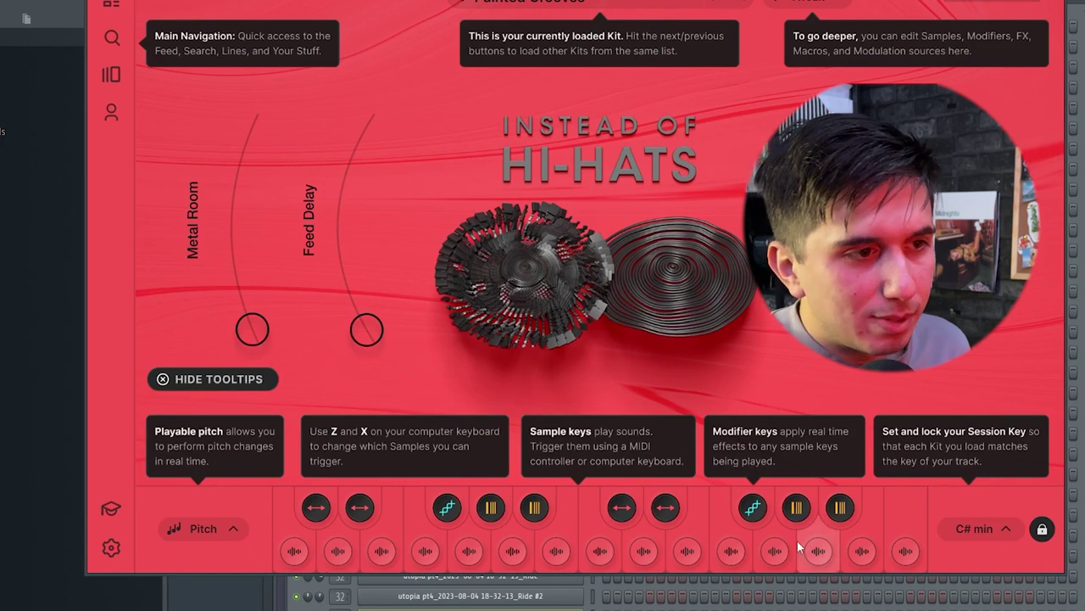
{"action": "left_click", "coordinate": [599, 551]}
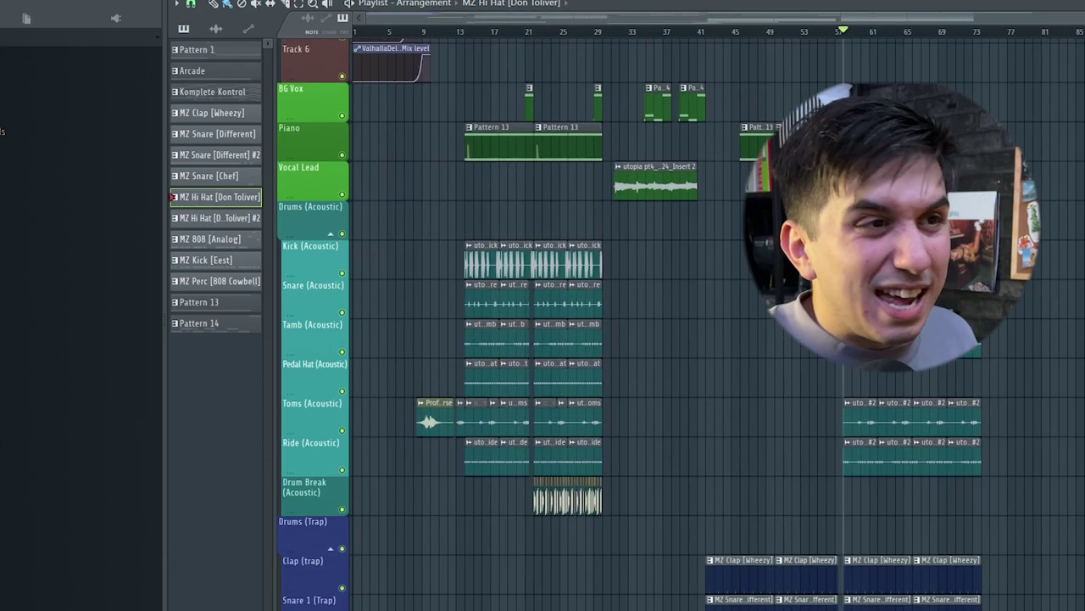
{"action": "scroll", "coordinate": [1007, 379], "scroll_direction": "down", "scroll_amount": 5}
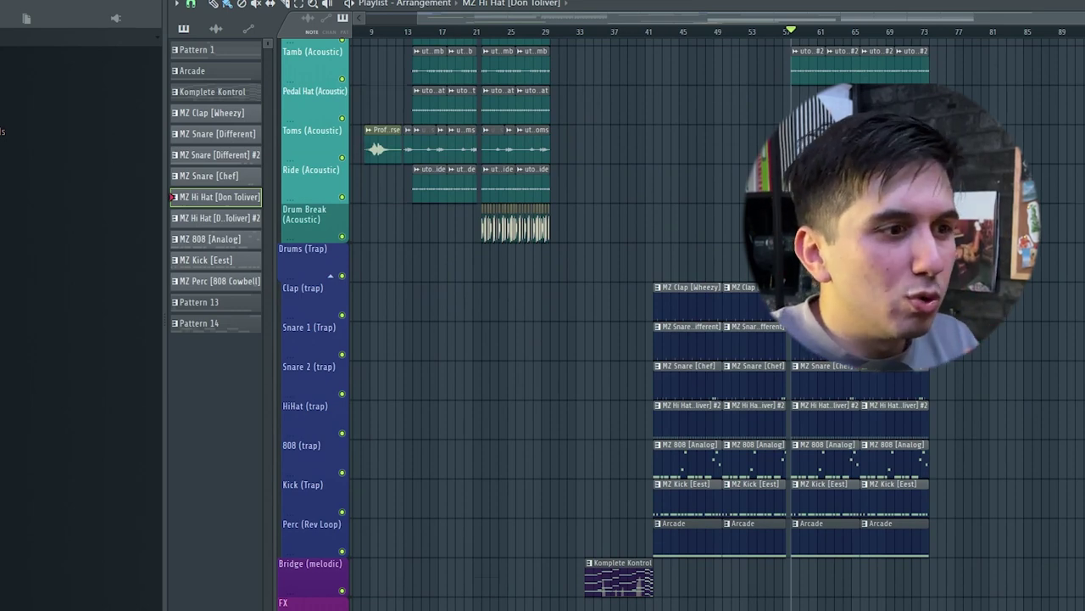
{"action": "scroll", "coordinate": [811, 441], "scroll_direction": "down", "scroll_amount": 5}
{"action": "scroll", "coordinate": [646, 346], "scroll_direction": "up", "scroll_amount": 3}
{"action": "left_click", "coordinate": [647, 346]}
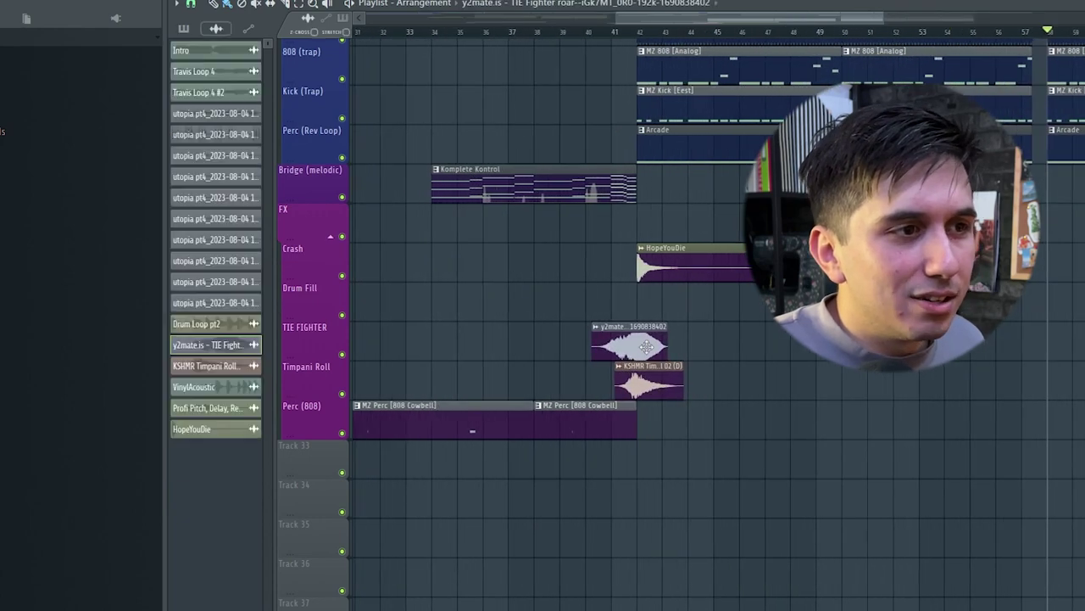
{"action": "double_click", "coordinate": [646, 346]}
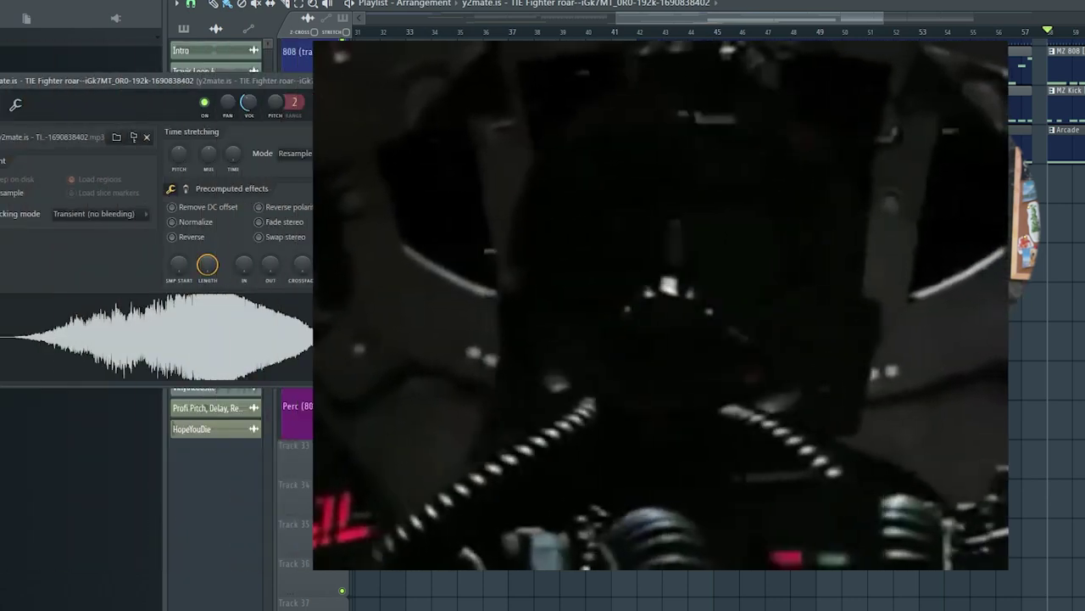
{"action": "left_click", "coordinate": [342, 91]}
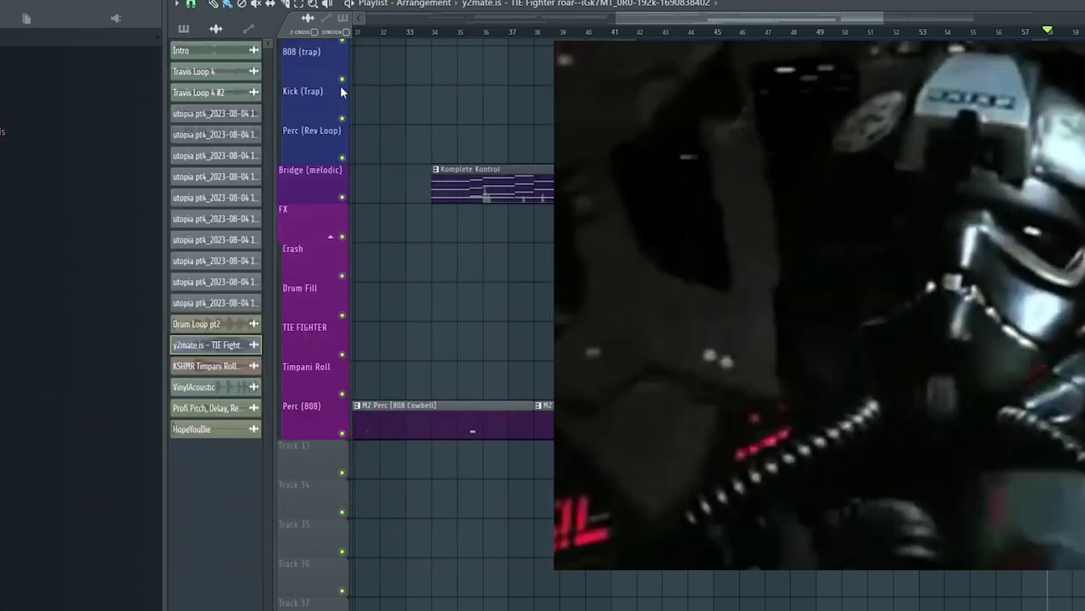
{"action": "scroll", "coordinate": [505, 113], "scroll_direction": "up", "scroll_amount": 4}
{"action": "scroll", "coordinate": [586, 190], "scroll_direction": "down", "scroll_amount": 2}
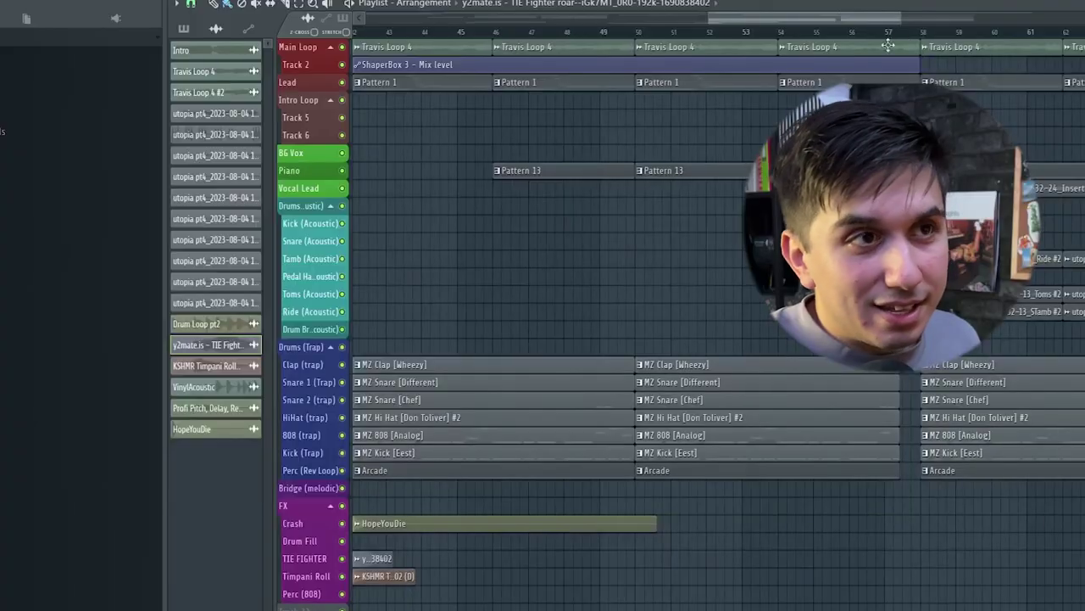
- Start playback at bar 58 where the trap clap, snares, hi-hat, 808 and kick re-enter
{"action": "scroll", "coordinate": [927, 32], "scroll_direction": "up", "scroll_amount": 2}
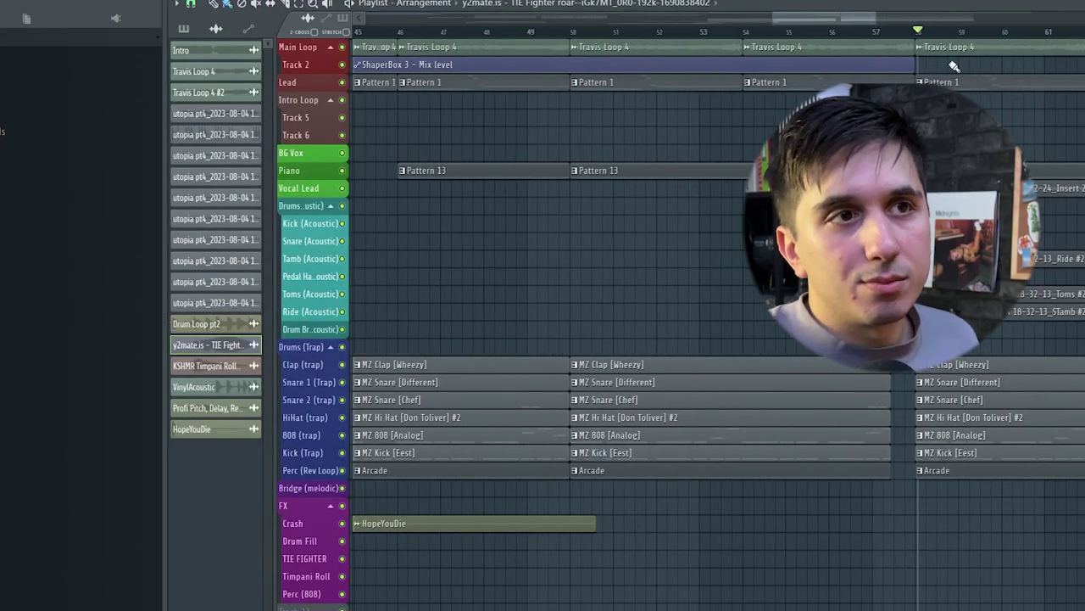
{"action": "key", "text": "space"}
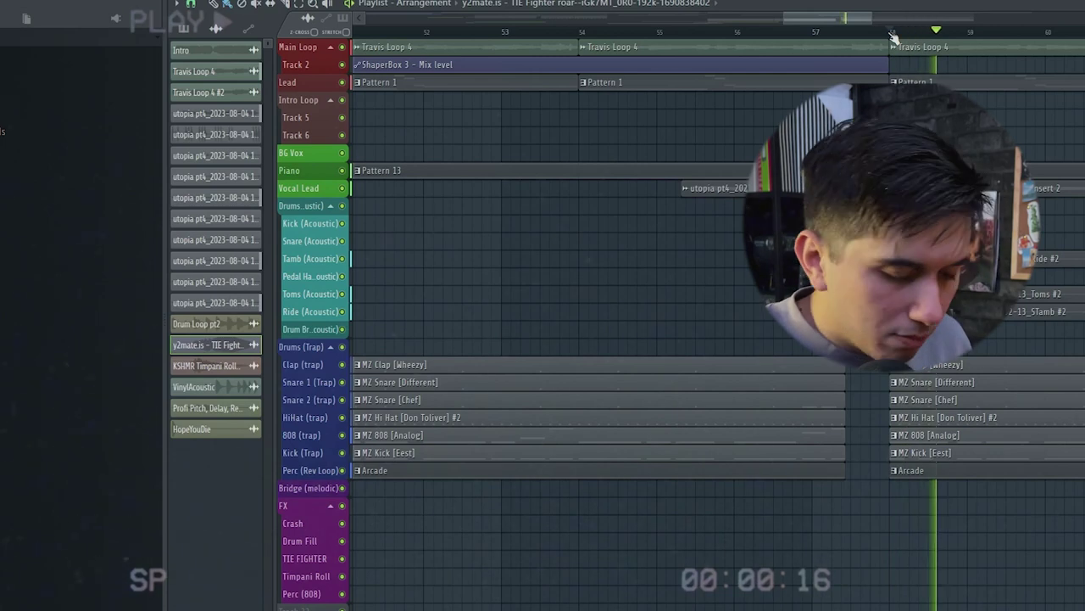